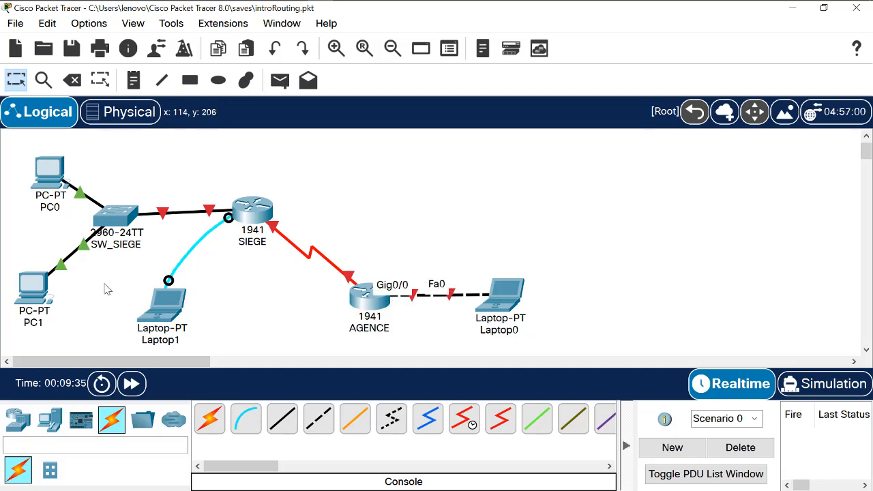
Place a text note reading 192.168.10.0/25 below PC1 and Laptop1 on the SIEGE side of the topology
mouse_move(30, 297)
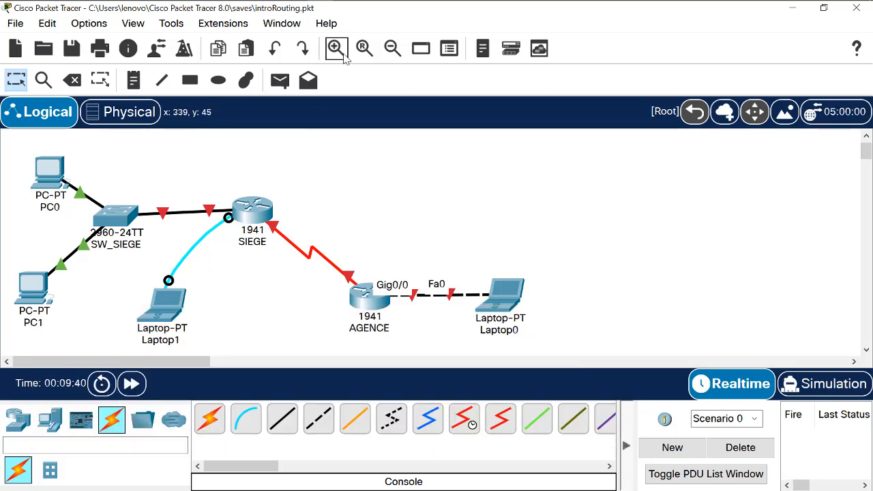
click(392, 49)
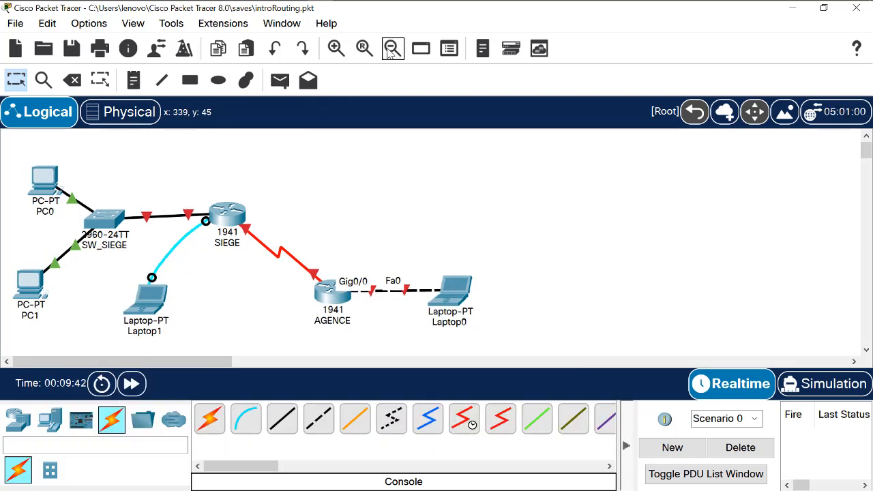
click(392, 49)
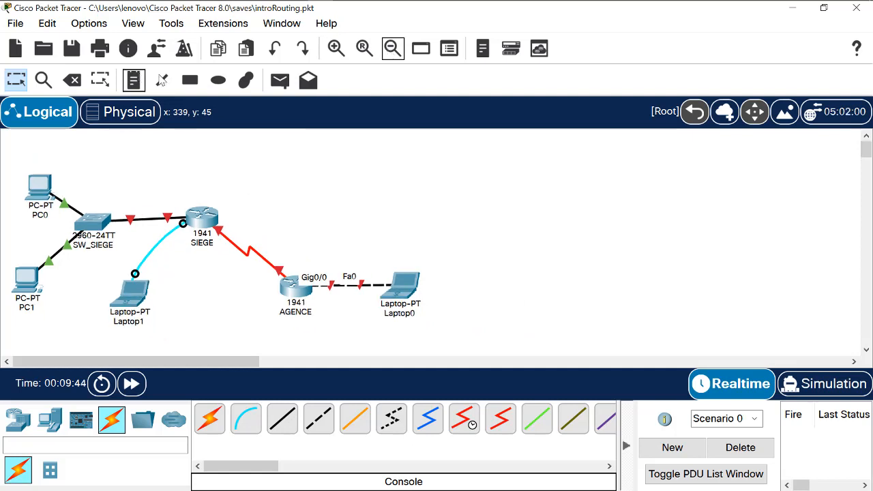
click(131, 93)
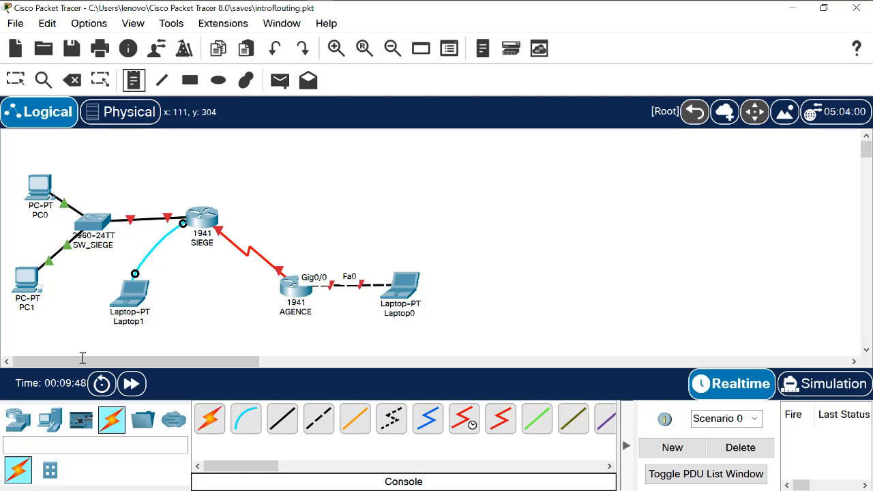
click(38, 339)
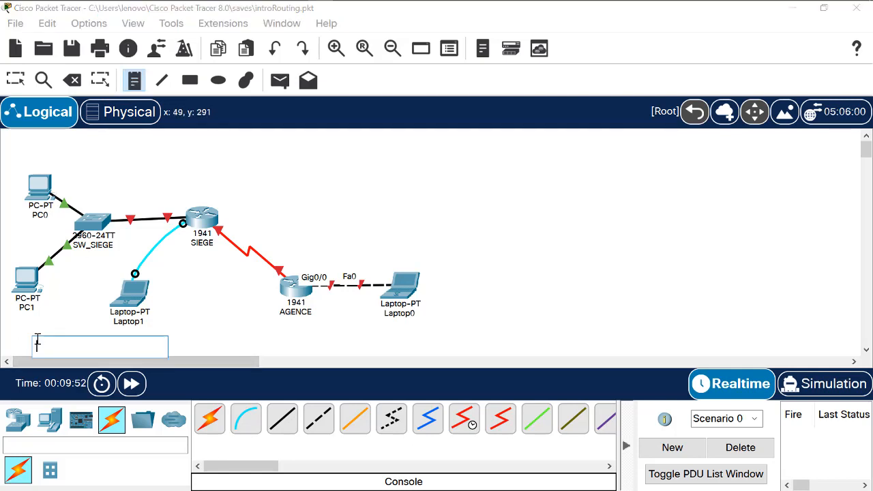
text(192)
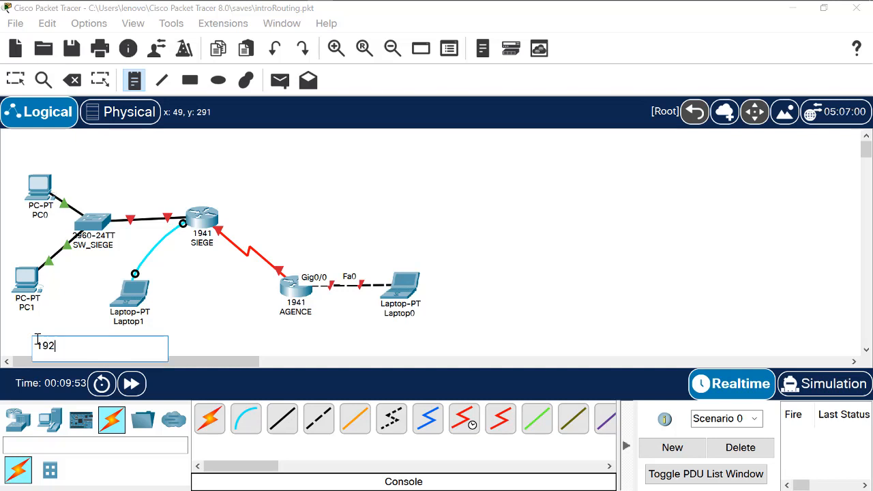
text(.168.10.0)
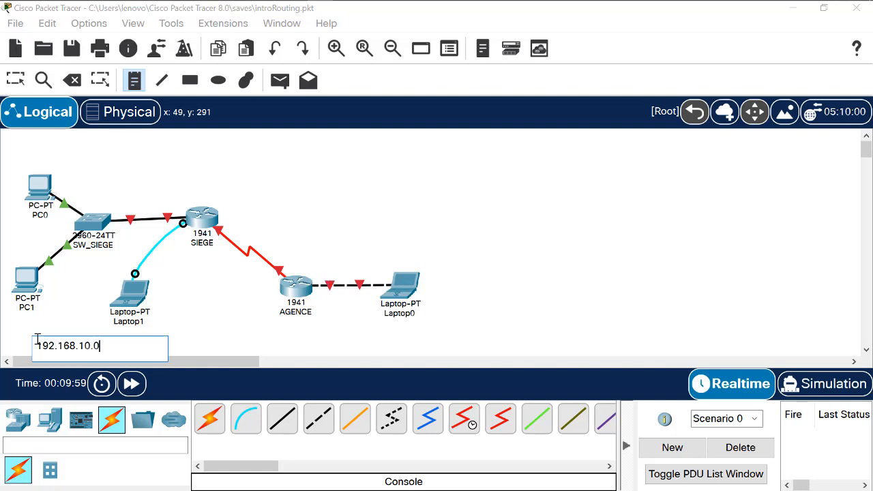
text(/24)
key(BackSpace)
text(25)
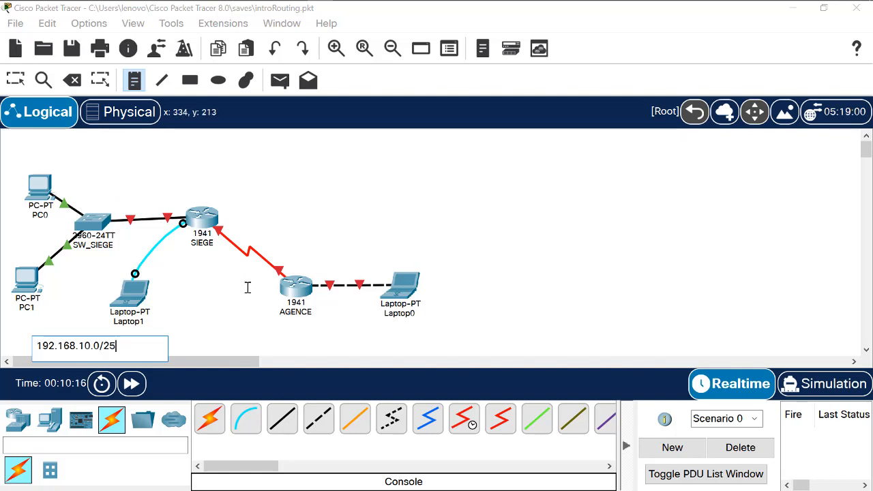
click(231, 348)
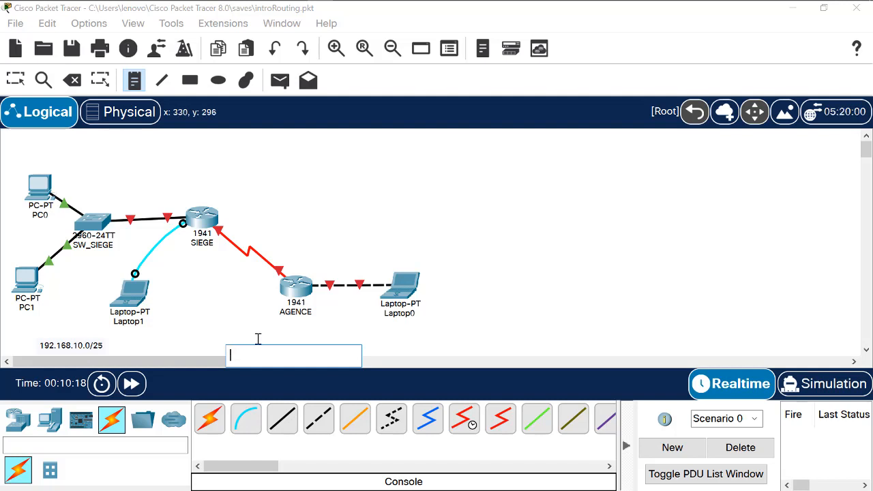
Place a text note reading 192.168.10.128/27 just below Laptop0
click(373, 320)
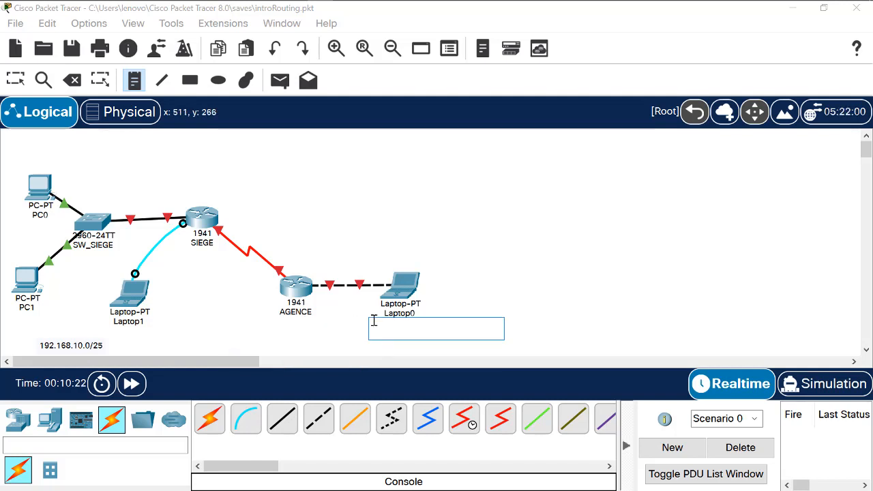
text(192.168.1)
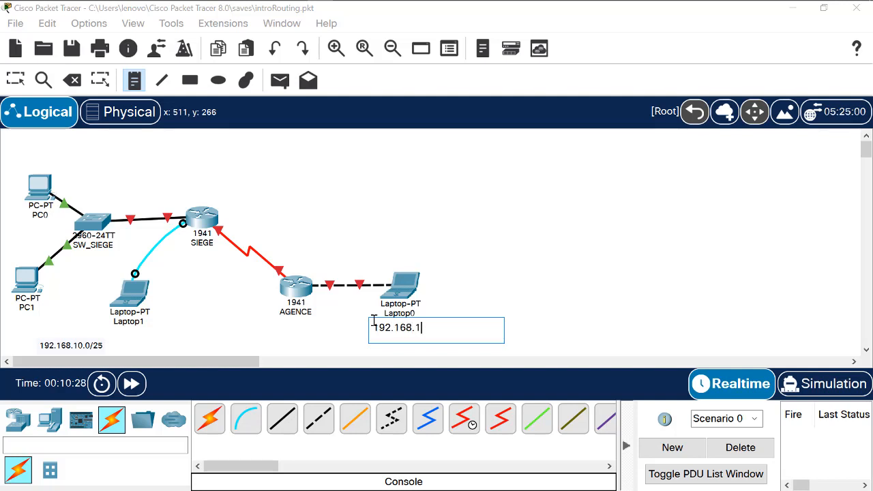
text(0.)
text(6)
text(1)
text(28)
text(/2)
text(7)
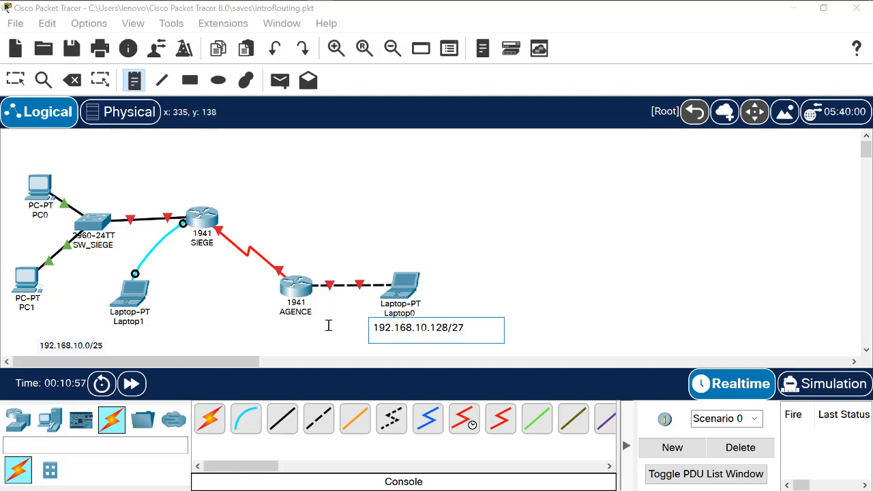
Add a text note reading 220.210.200.0/30 and position it over the serial link between the SIEGE and AGENCE routers
click(262, 240)
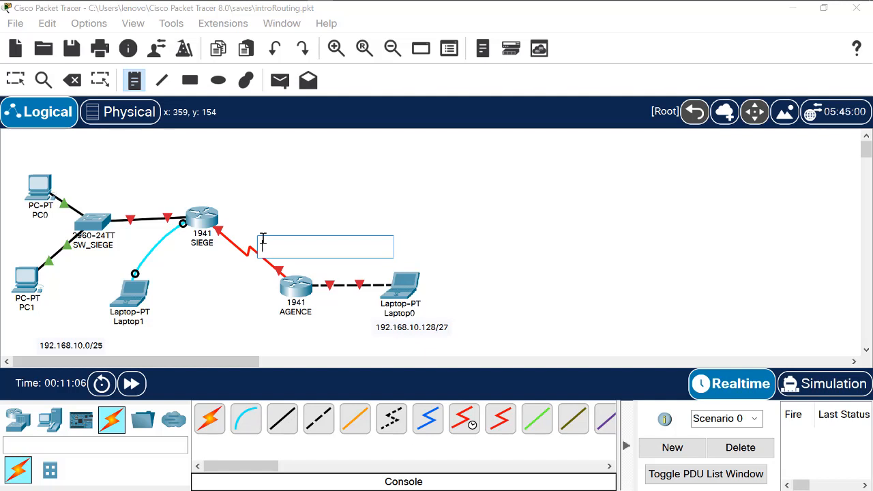
text(20)
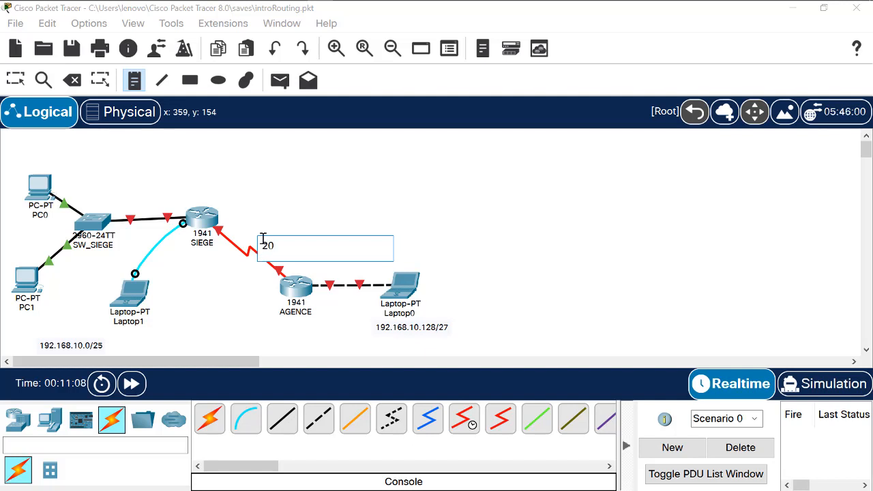
key(BackSpace)
text(20.210.200.0/)
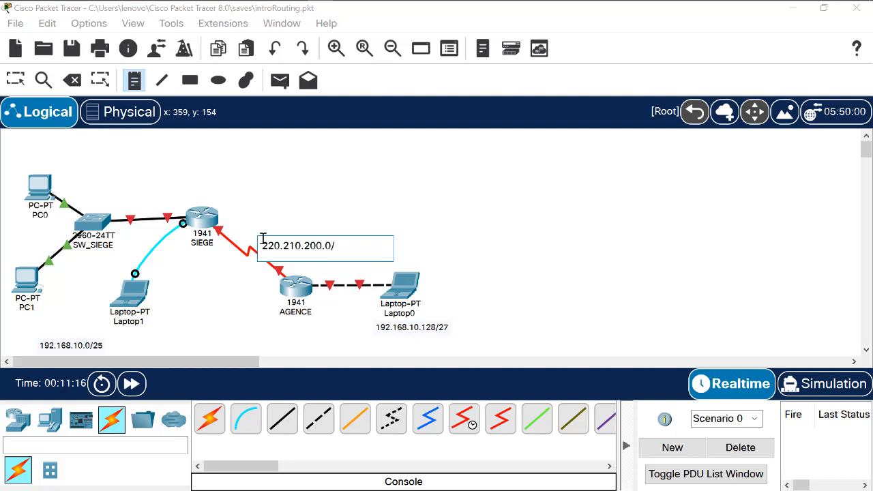
text(30)
key(Escape)
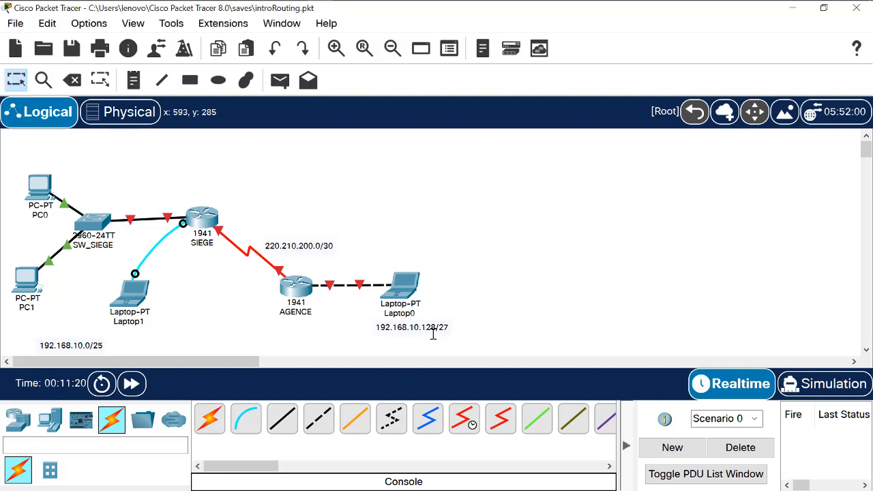
drag(286, 250, 240, 253)
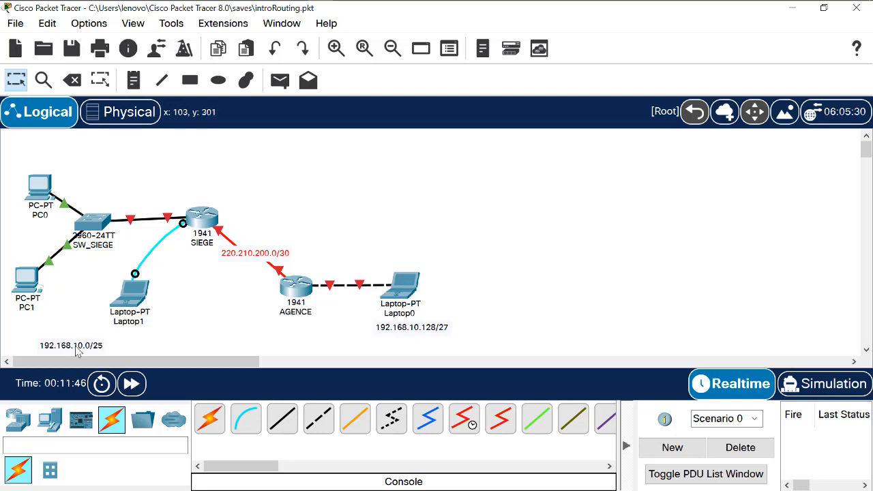
Set the static IPv4 address of PC0's FastEthernet0 interface to 192.168.10.10 in its IP configuration
click(337, 49)
click(337, 50)
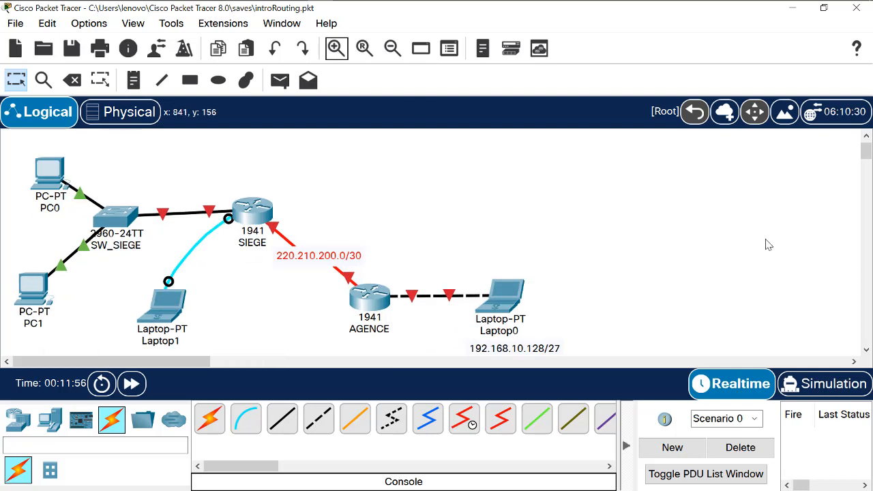
click(867, 349)
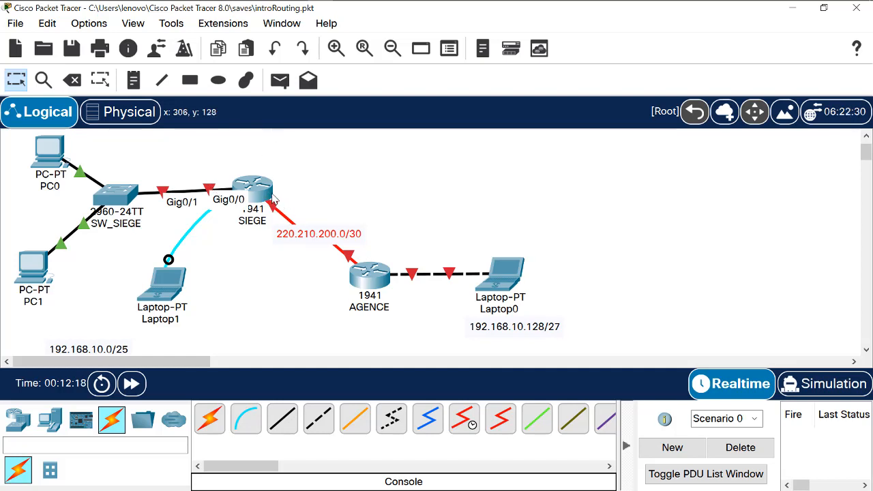
mouse_move(277, 202)
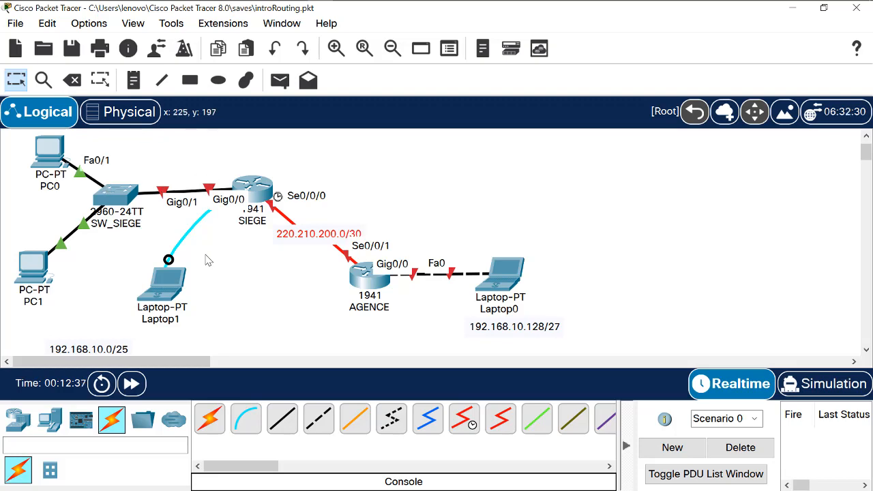
click(49, 163)
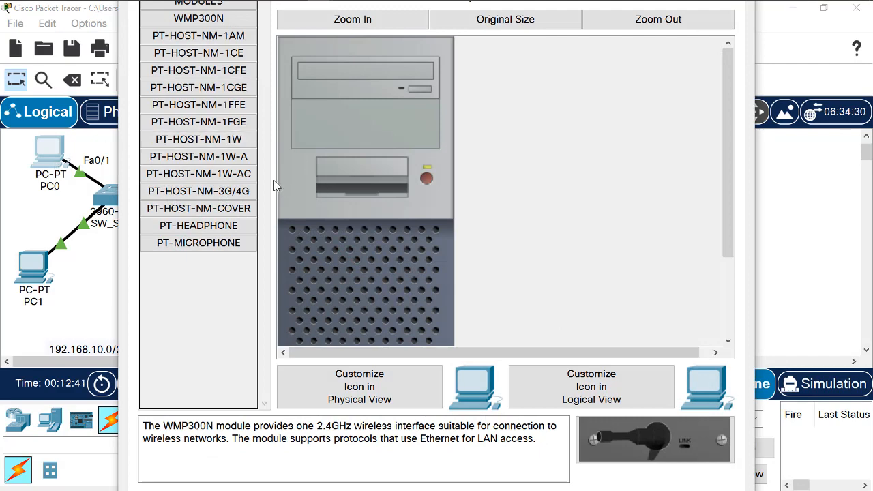
key(ctrl+Tab)
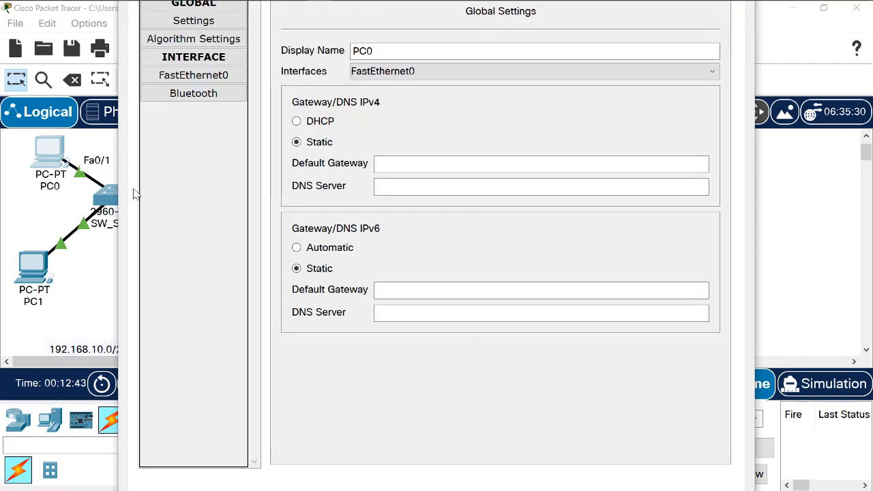
key(ctrl+Tab)
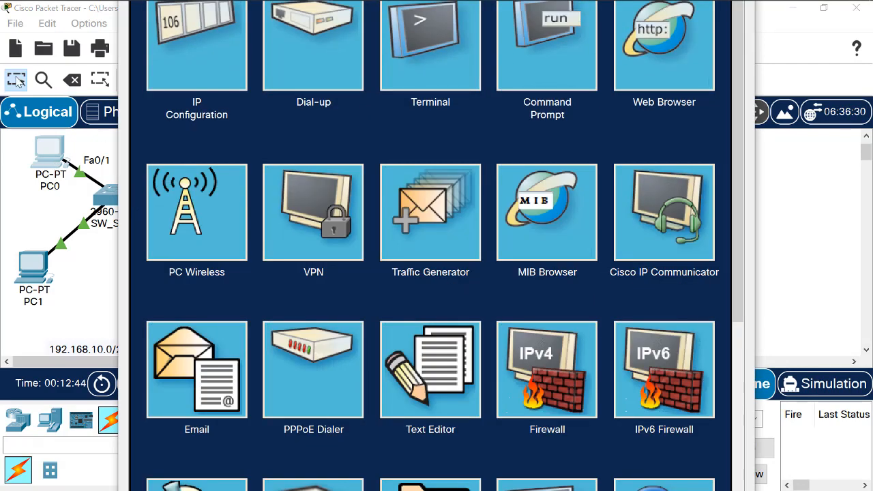
click(200, 60)
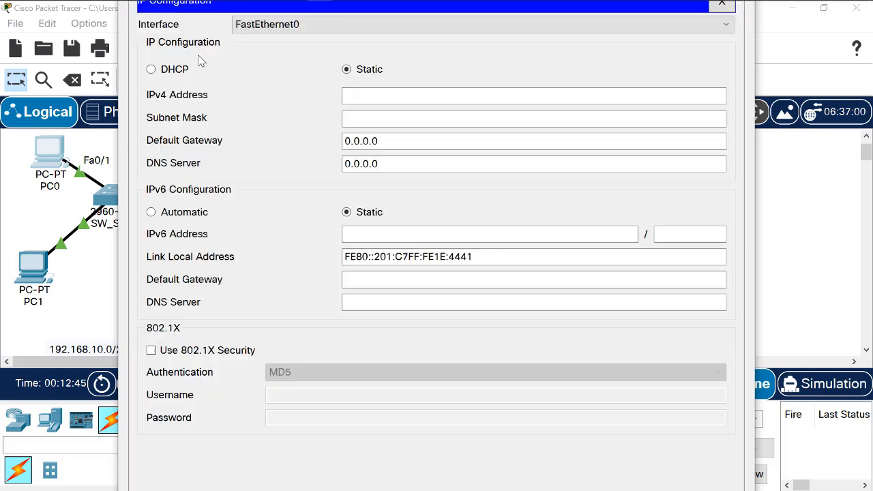
click(438, 101)
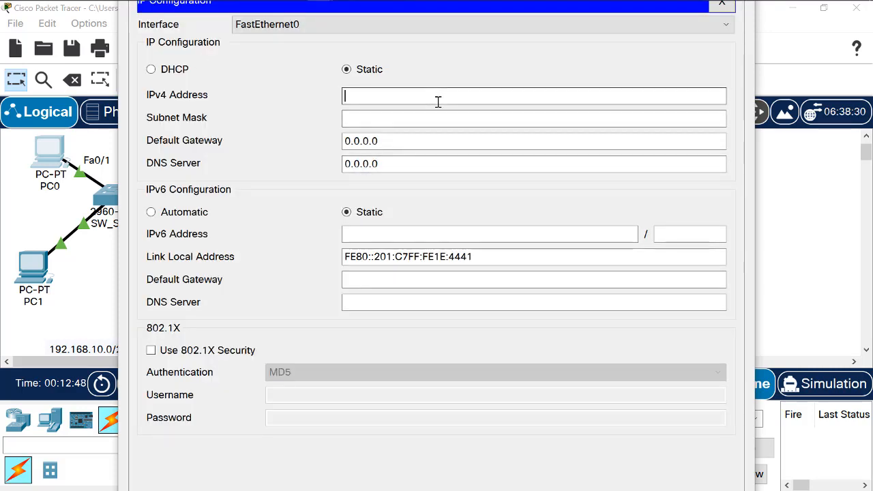
text(192.16)
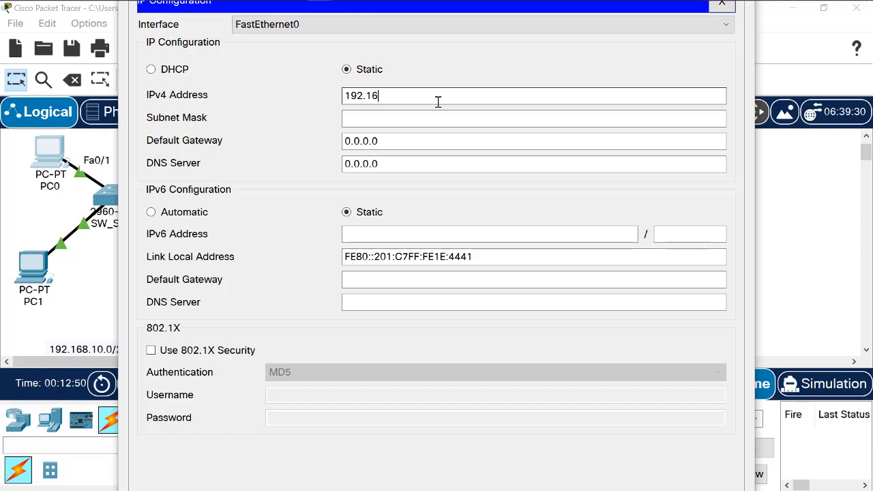
text(8.10.10)
Set PC0's subnet mask to 255.255.255.128
key(Tab)
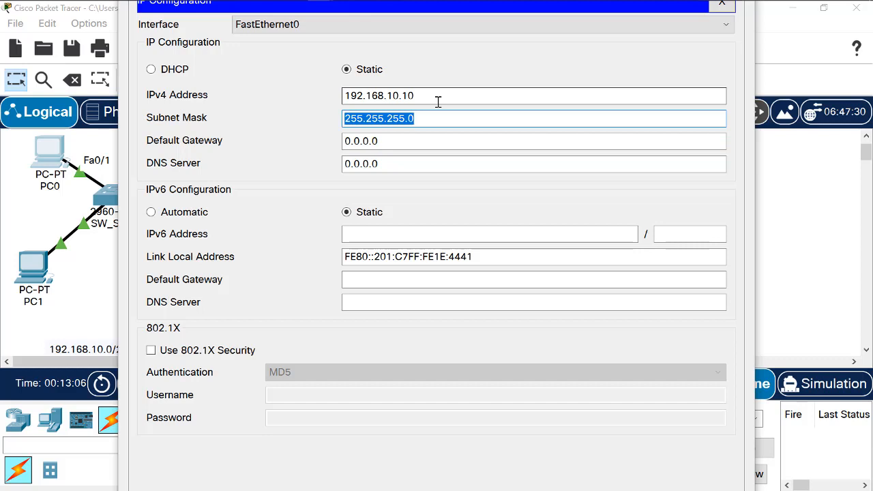
text(255)
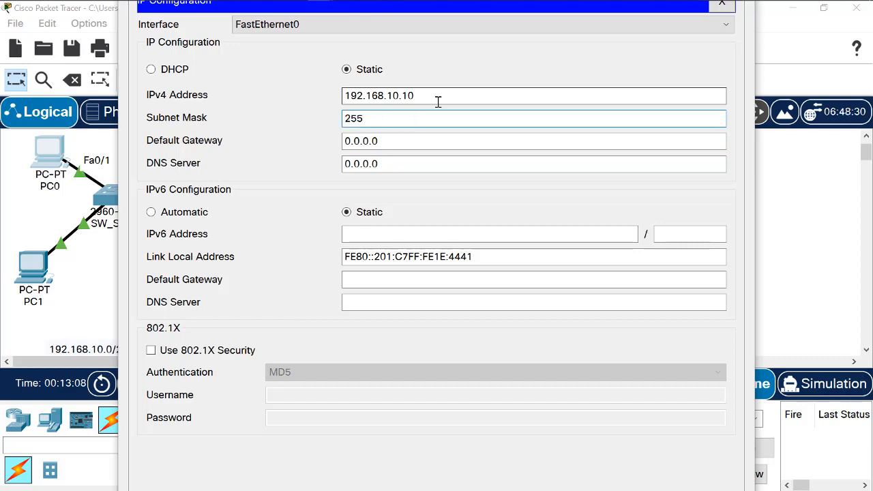
text(.255.255.)
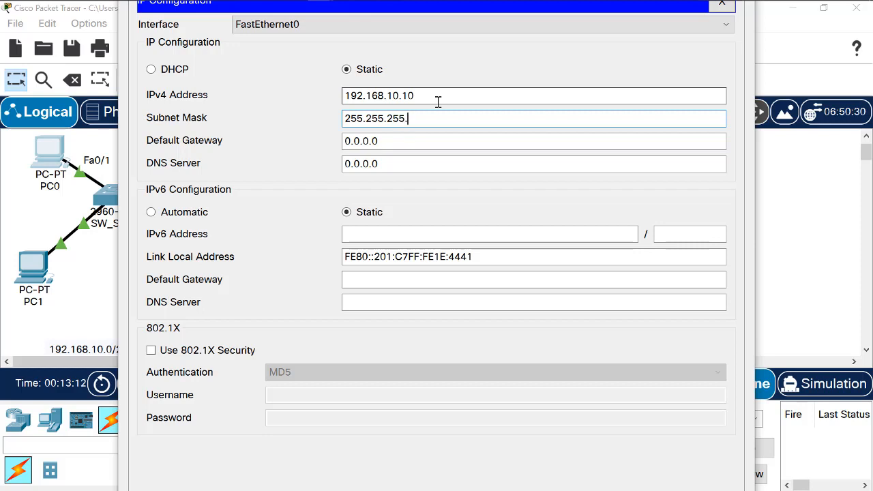
text(128)
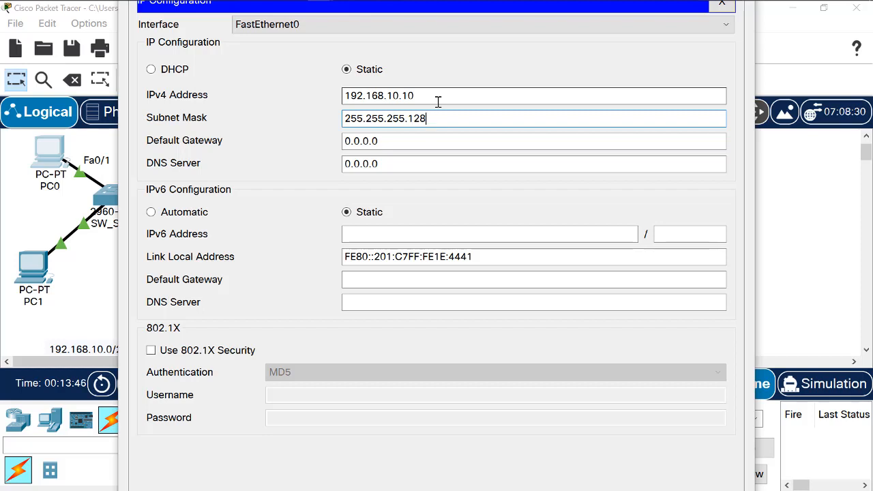
Clear the IPv4 default gateway in PC0's IP configuration
click(399, 142)
key(BackSpace)
key(BackSpace)
key(BackSpace)
key(BackSpace)
key(BackSpace)
key(BackSpace)
key(BackSpace)
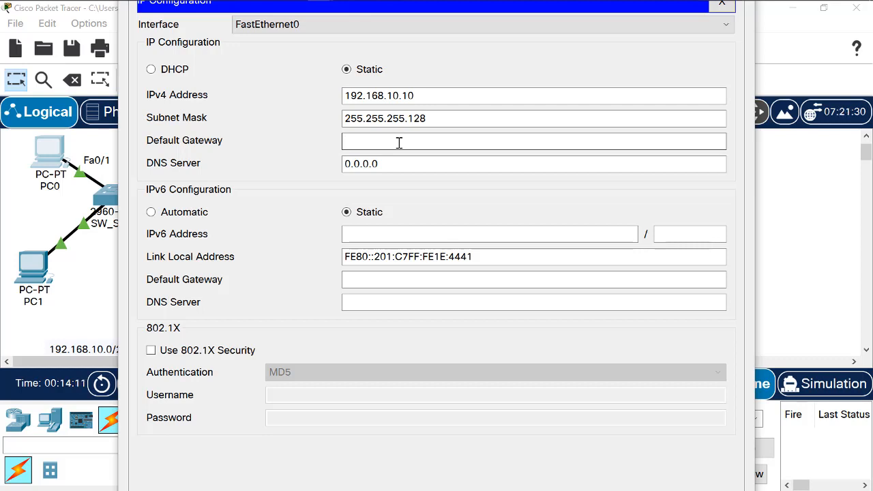
Set PC0's IPv4 default gateway to 192.168.10.1 in its IP configuration
click(106, 250)
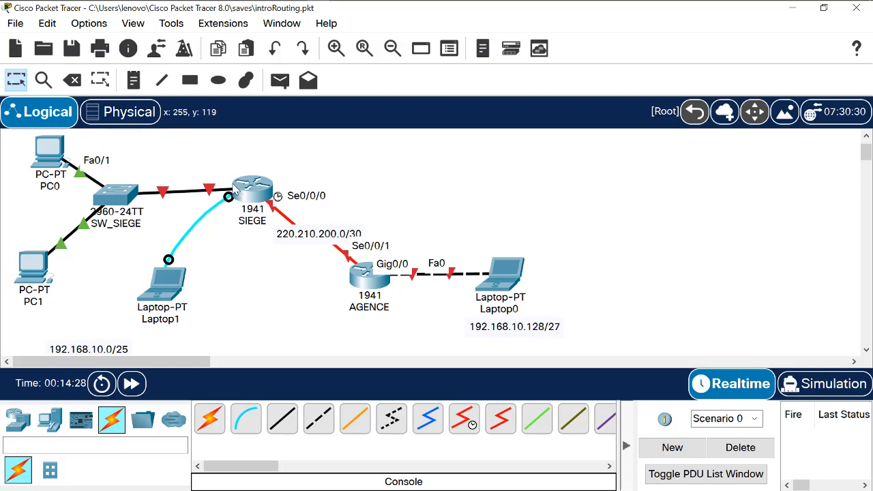
mouse_move(233, 189)
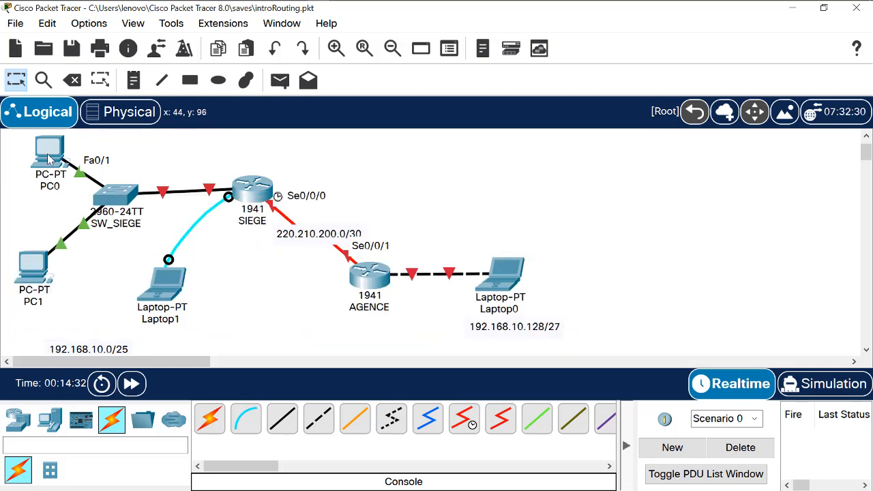
mouse_move(53, 151)
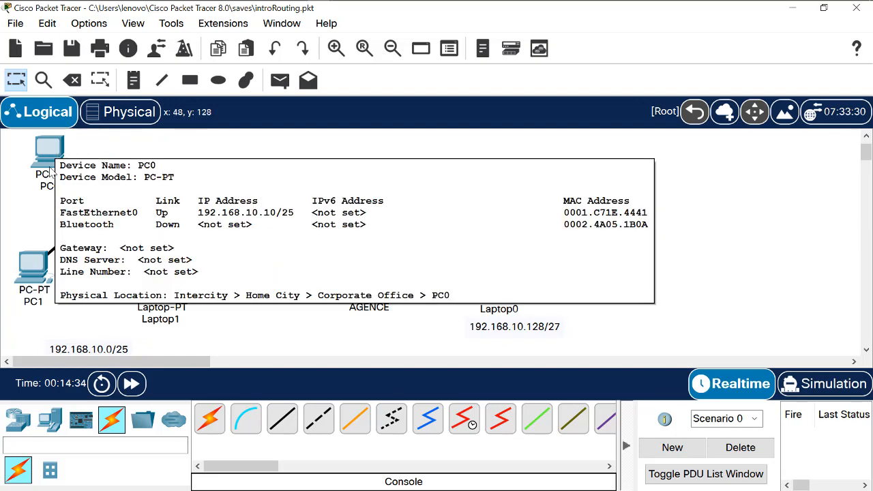
click(51, 153)
click(369, 148)
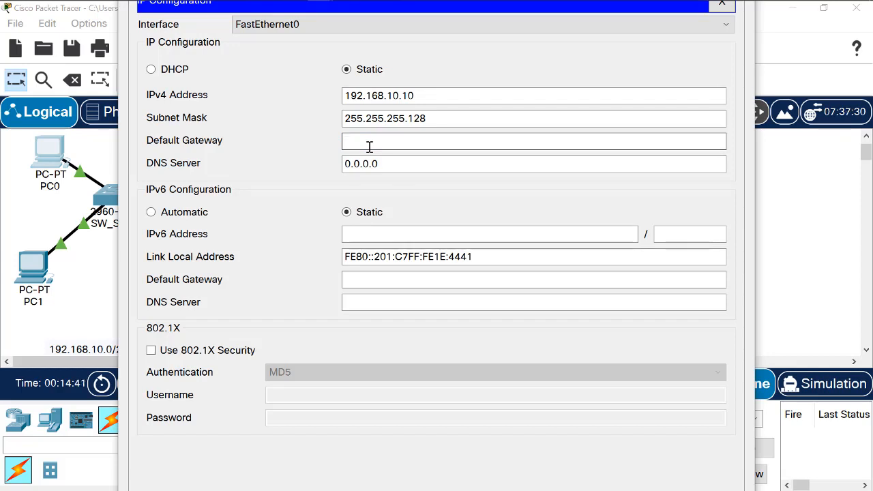
text(192.168.10.1)
click(791, 247)
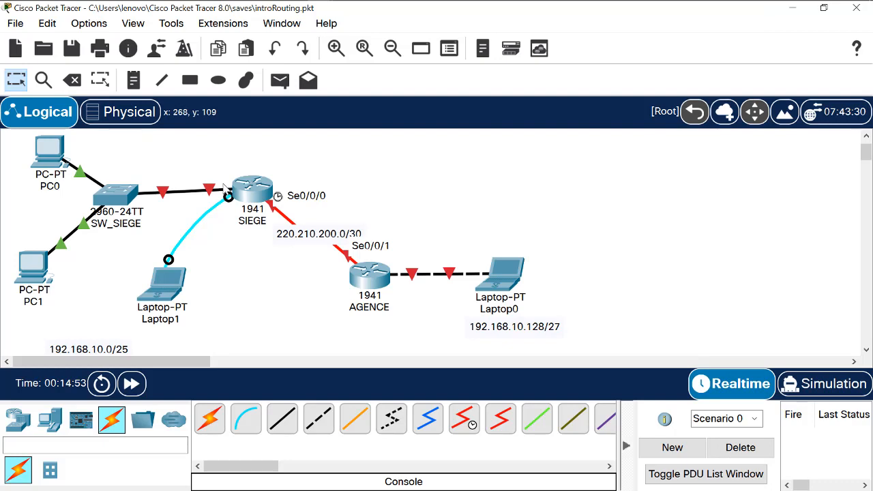
Set the static IPv4 address of PC1's FastEthernet0 interface to 192.168.10.11 in its IP configuration
click(32, 268)
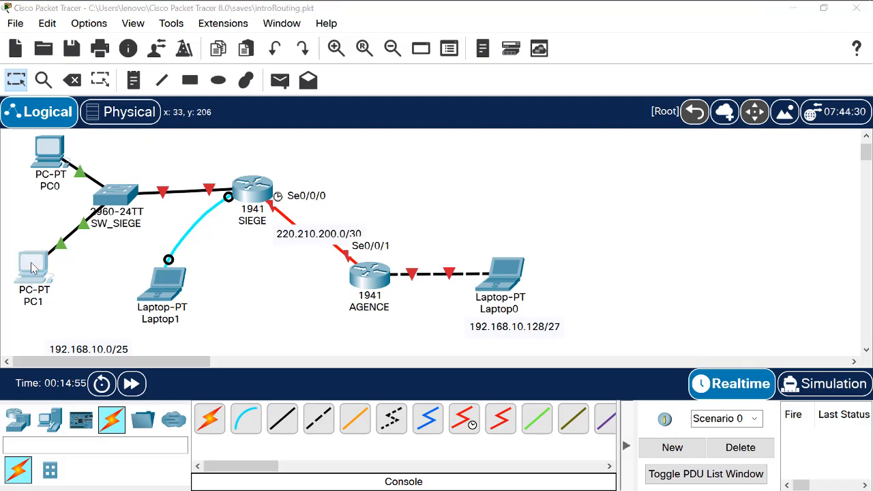
key(ctrl+Tab)
key(ctrl+Tab)
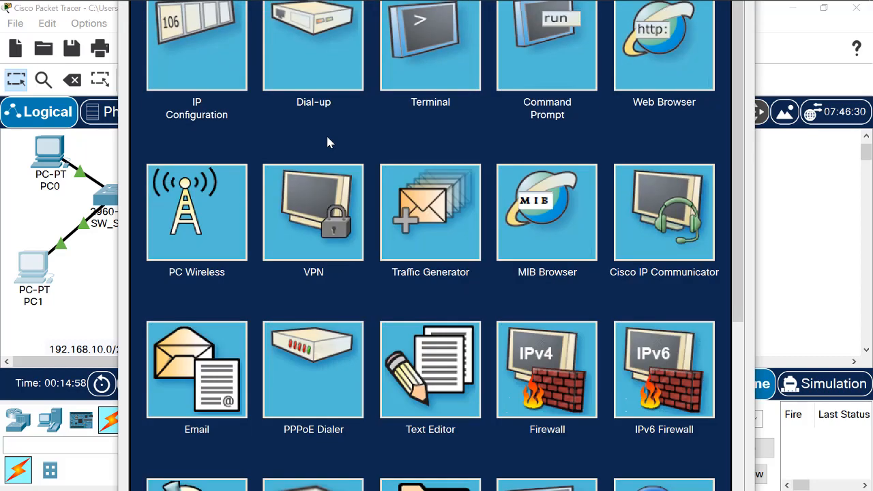
click(232, 47)
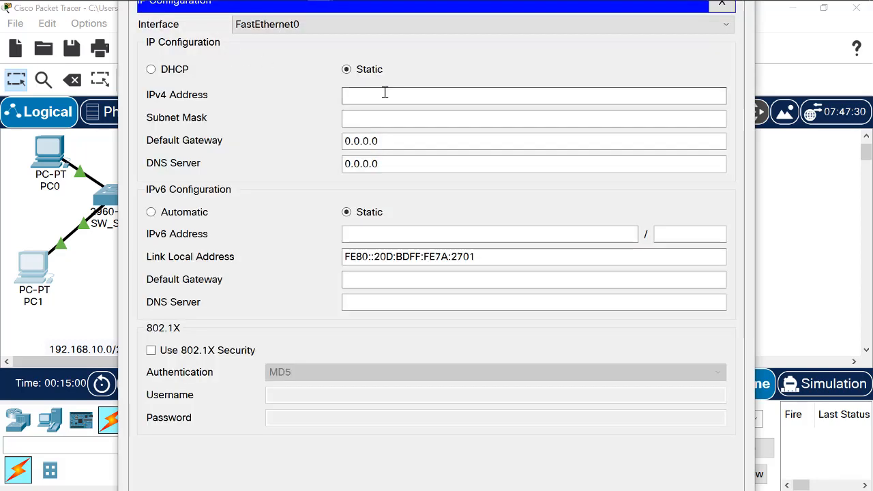
text(192.168)
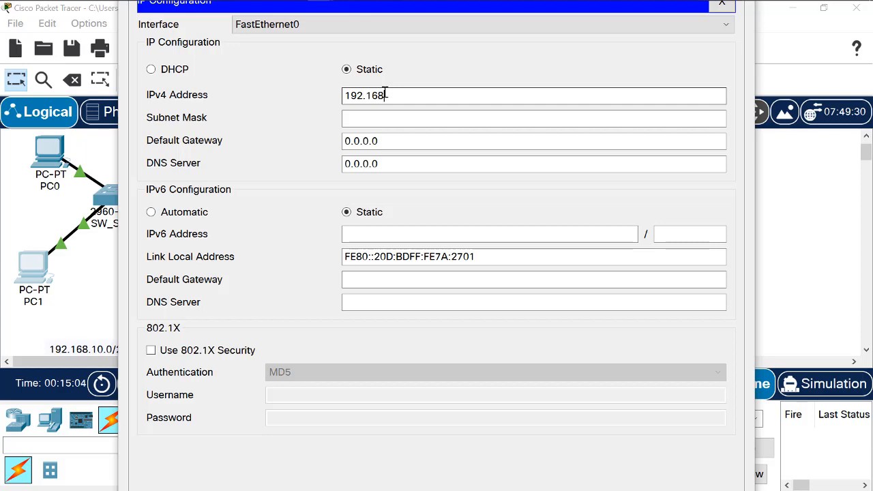
text(.10.11)
Set PC1's subnet mask to 255.255.255.128
key(Tab)
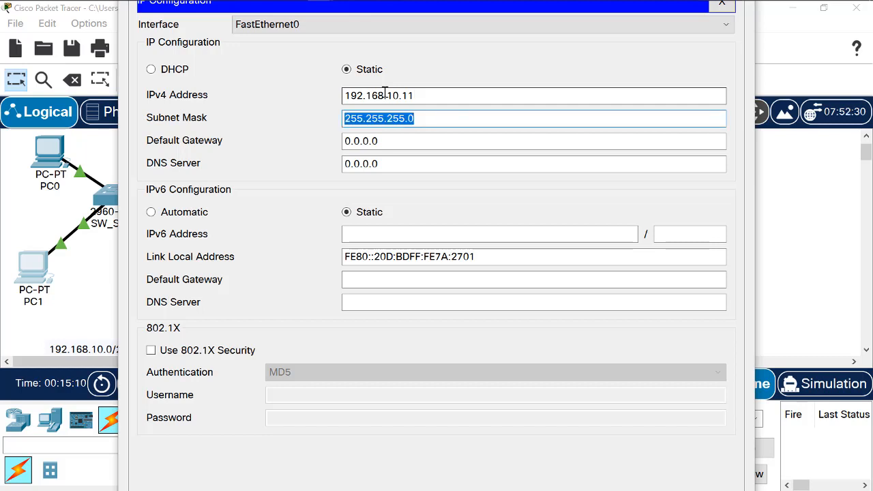
key(End)
key(BackSpace)
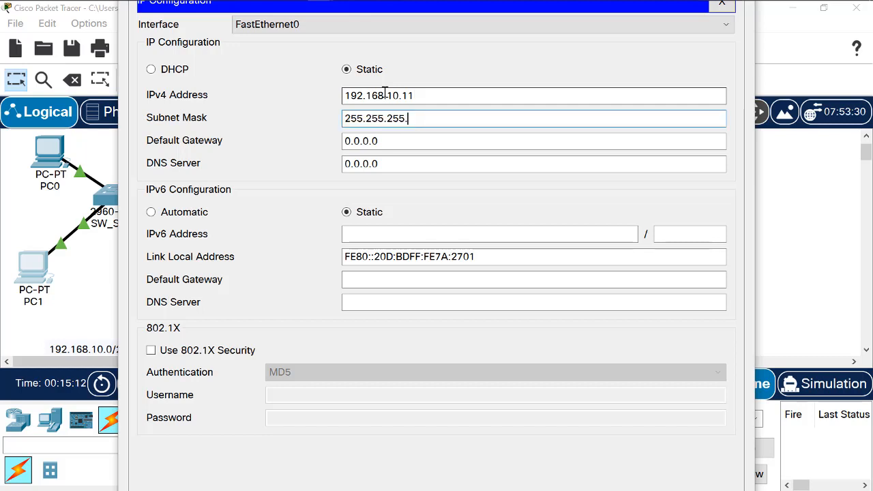
text(128)
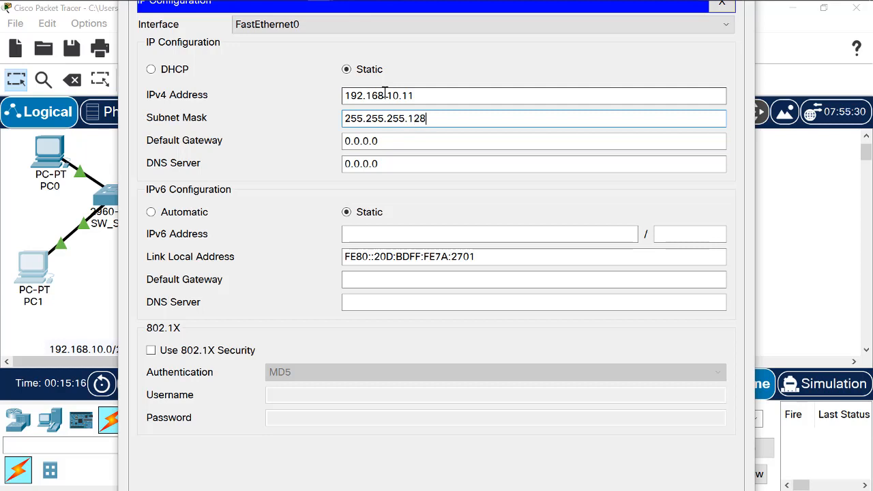
Set PC1's IPv4 default gateway to 192.168.10.1 and return to the topology
click(402, 144)
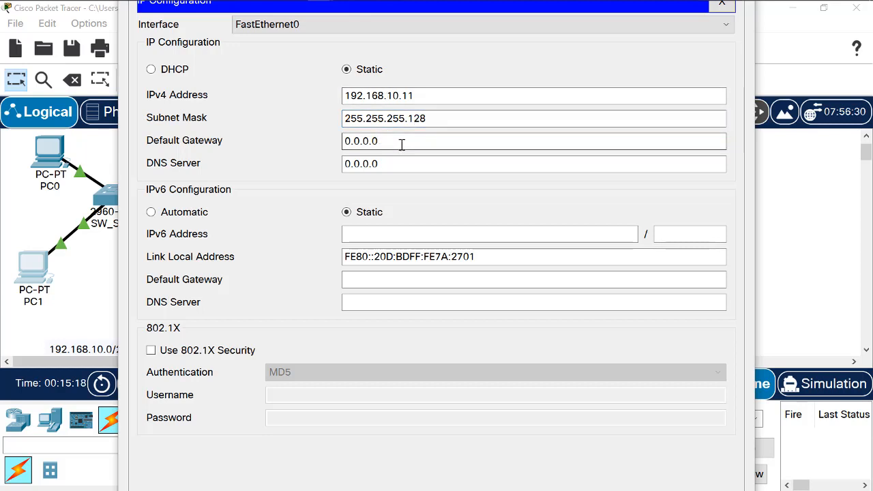
key(BackSpace)
key(BackSpace)
key(BackSpace)
key(BackSpace)
key(BackSpace)
key(BackSpace)
key(BackSpace)
text(192.168.)
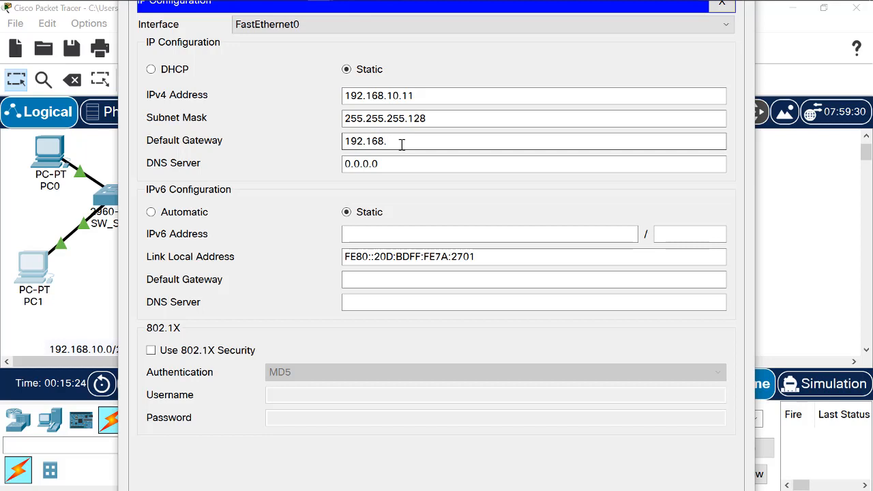
text(10.1)
click(802, 198)
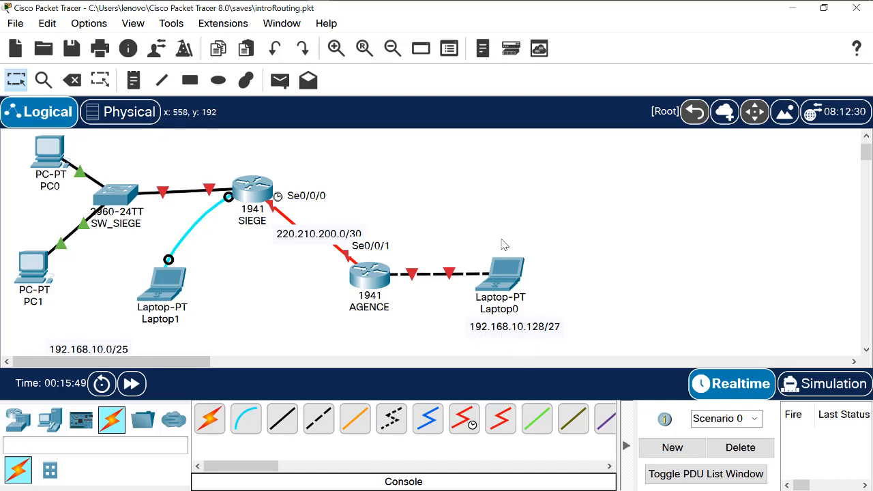
Set the static IPv4 address of Laptop0's FastEthernet0 interface to 192.168.10.158 in its IP configuration
click(505, 270)
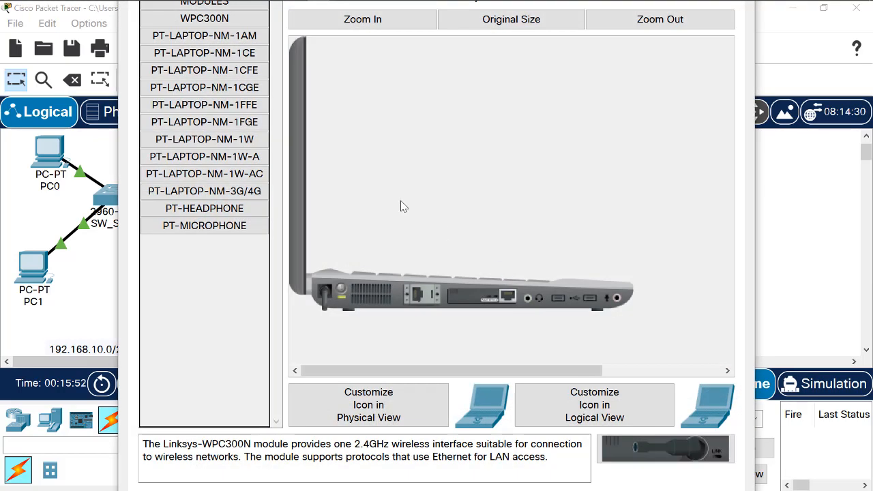
key(ctrl+Tab)
key(ctrl+Tab)
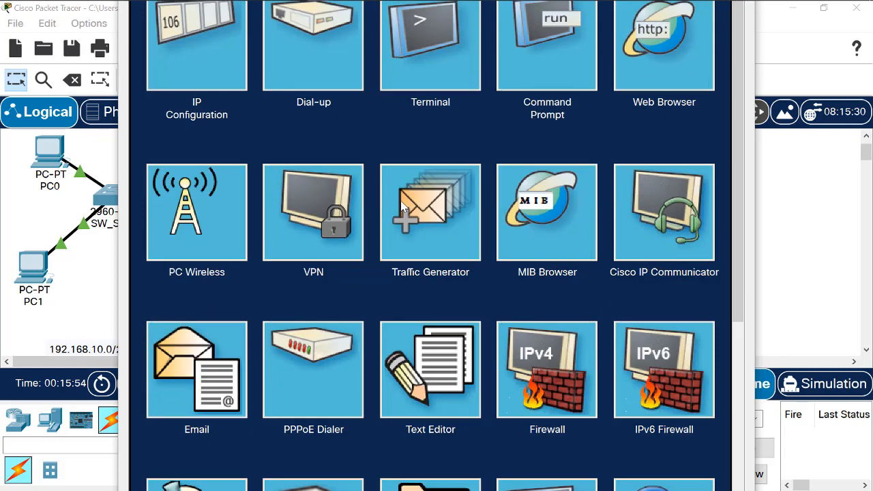
click(207, 26)
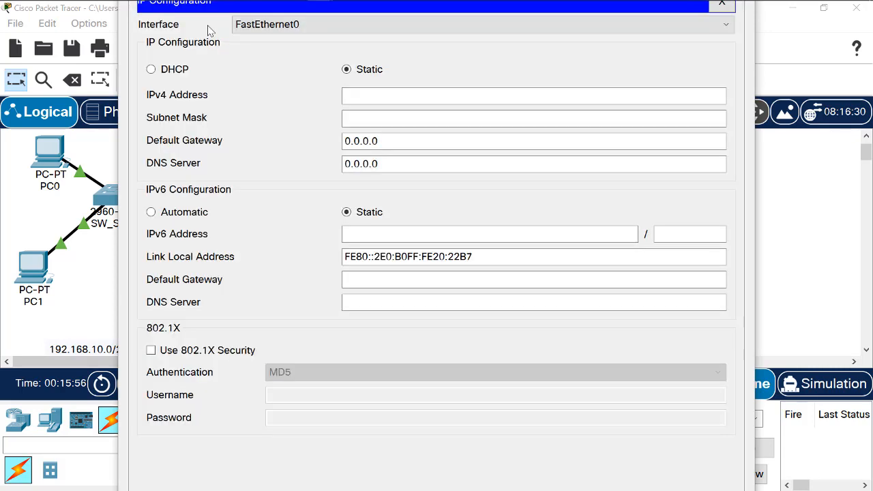
click(466, 92)
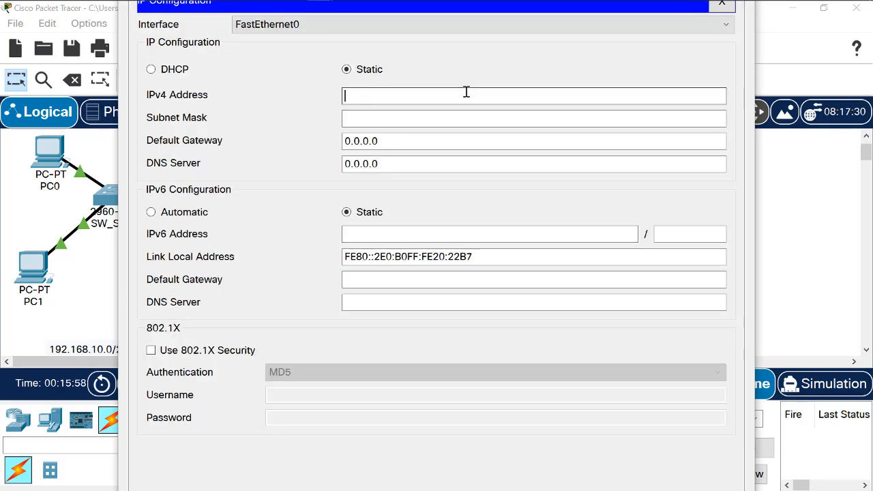
text(192)
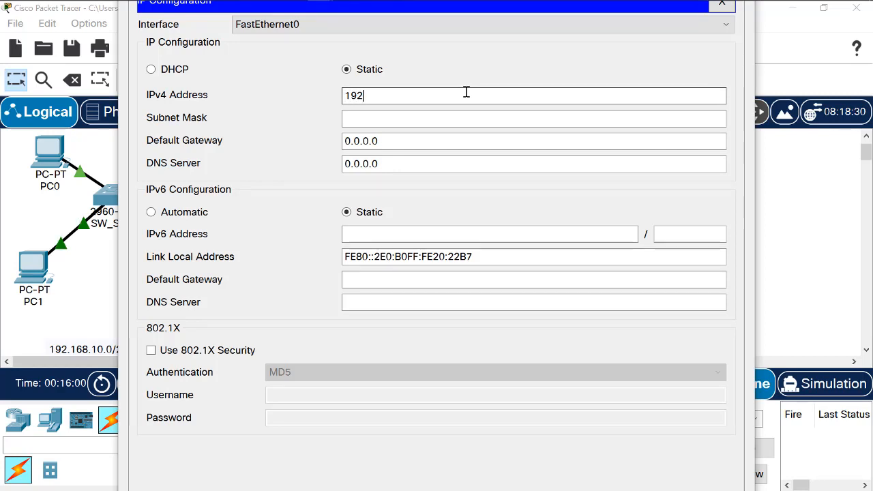
text(.168.10)
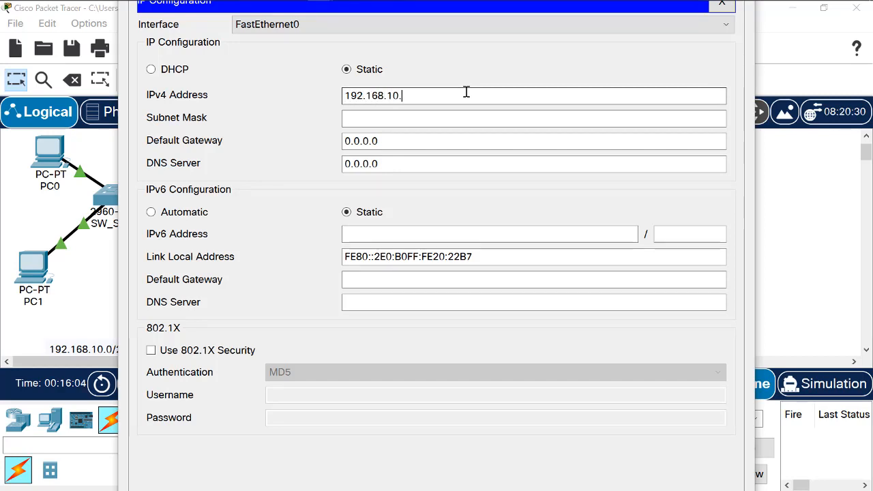
text(.)
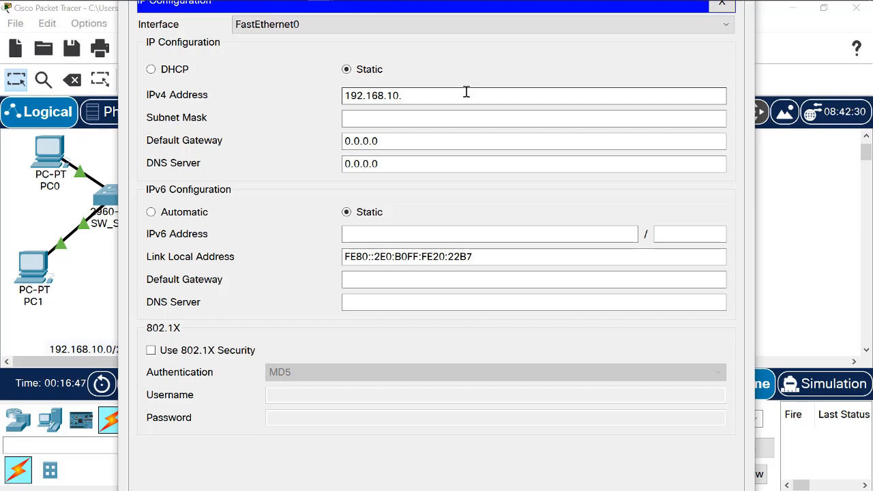
text(158)
Set Laptop0's subnet mask to 255.255.255.224
key(Tab)
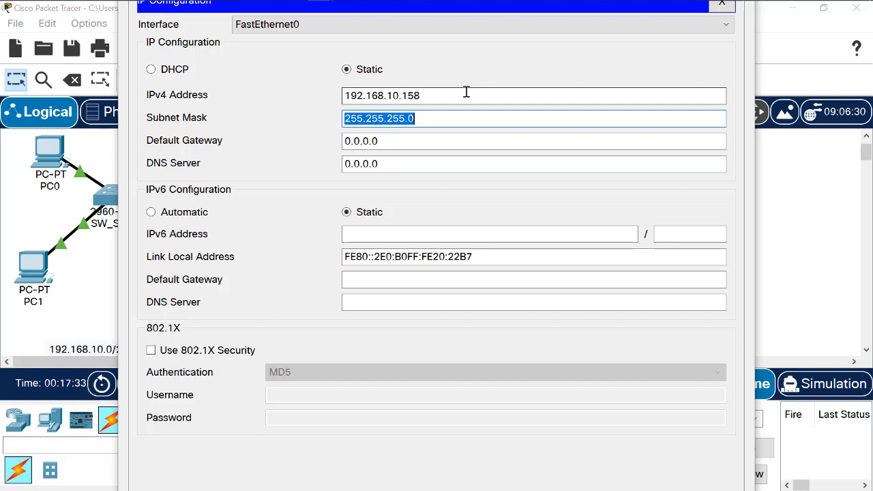
key(End)
key(BackSpace)
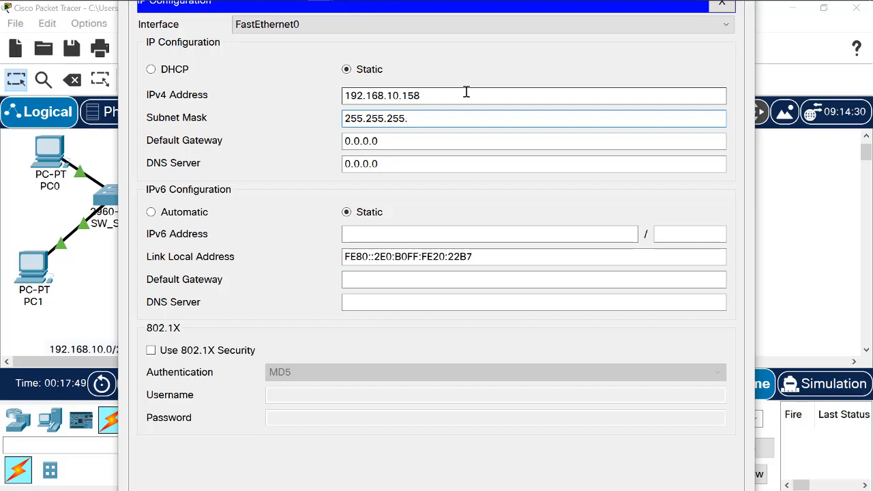
text(224)
Set Laptop0's IPv4 default gateway to 192.168.10.129 and return to the topology
click(431, 144)
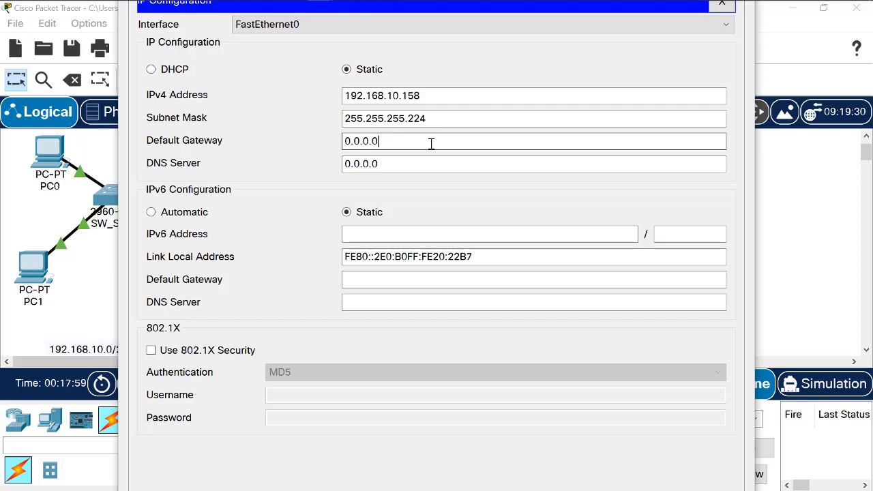
key(BackSpace)
key(BackSpace)
key(BackSpace)
key(BackSpace)
key(BackSpace)
key(BackSpace)
key(BackSpace)
text(192.168.)
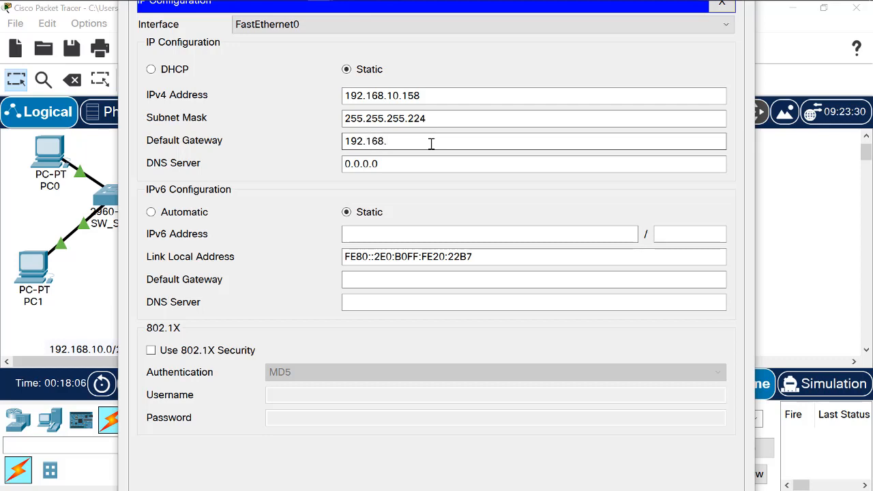
text(10.)
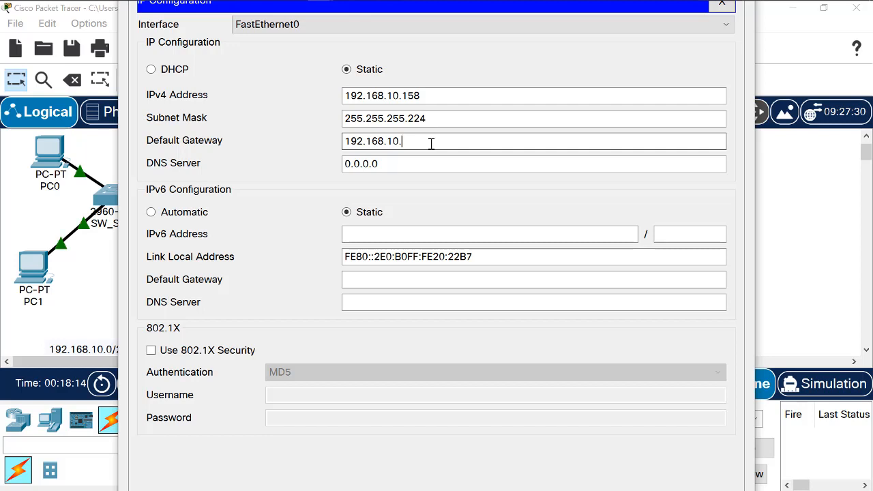
text(129)
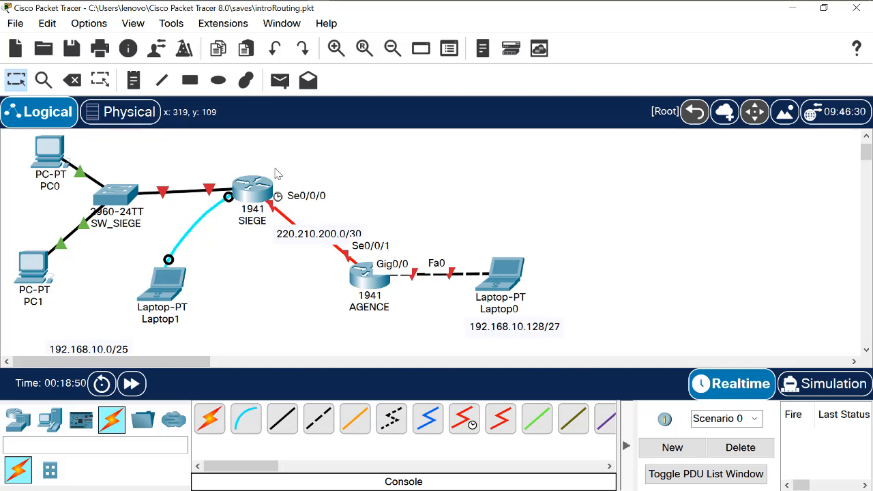
mouse_move(210, 190)
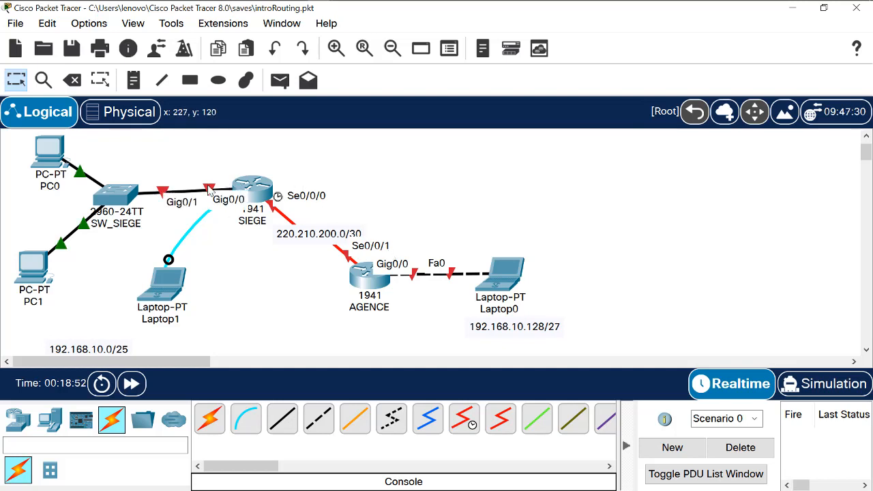